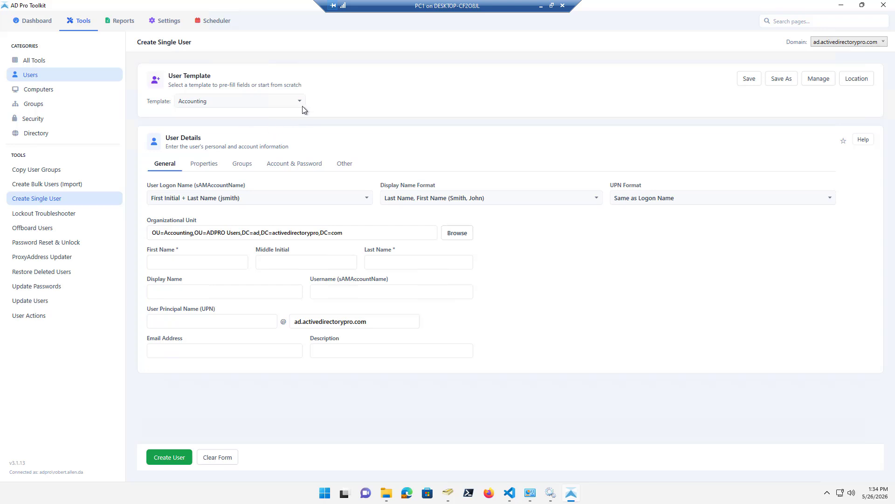
left_click(286, 99)
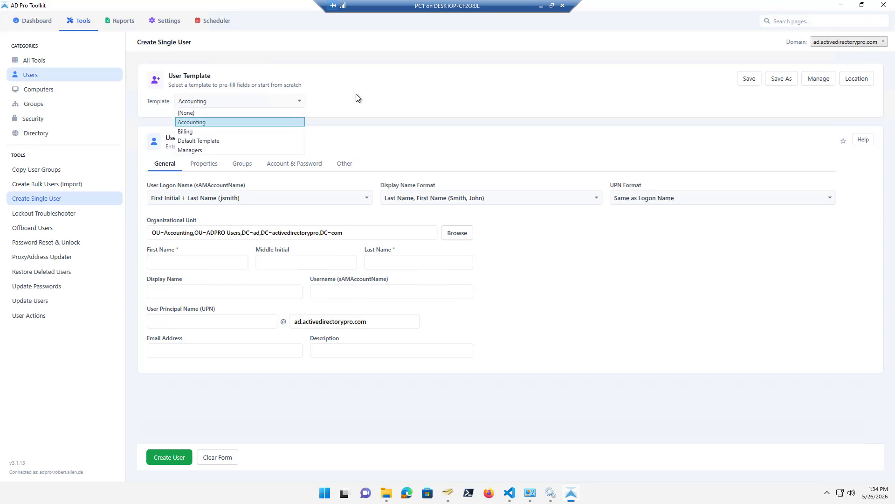
left_click(385, 92)
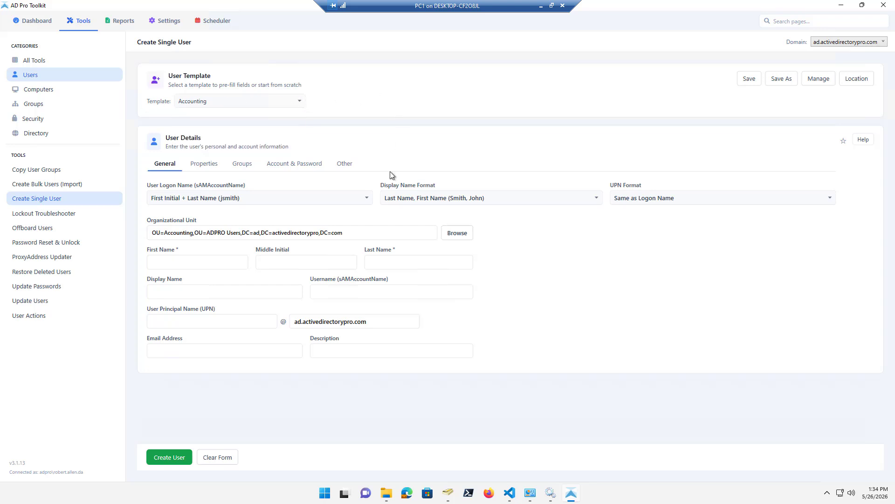
left_click(210, 167)
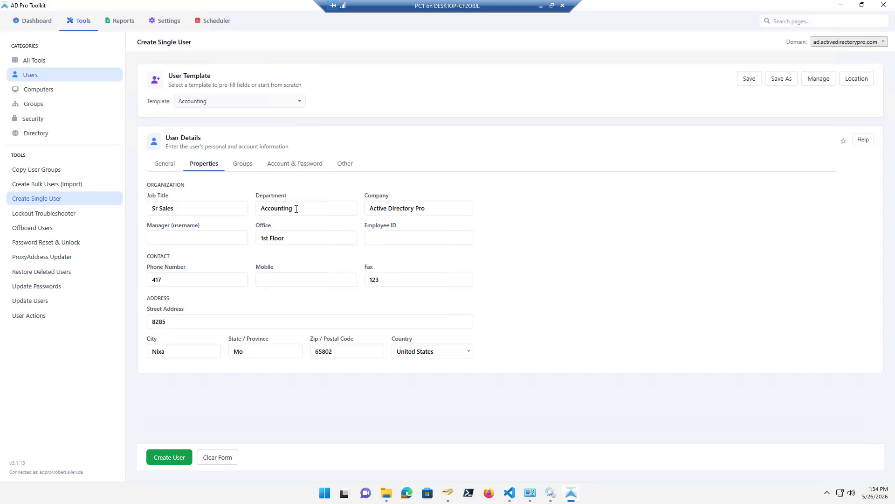
left_click(243, 164)
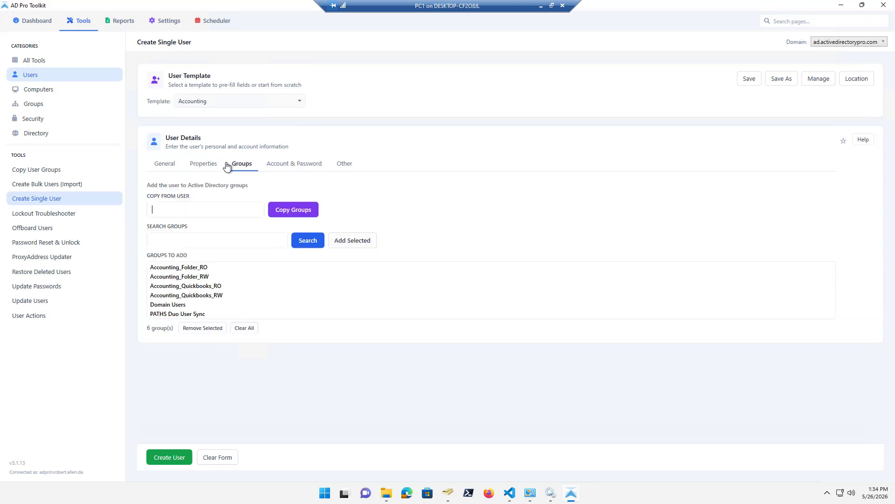
left_click(204, 163)
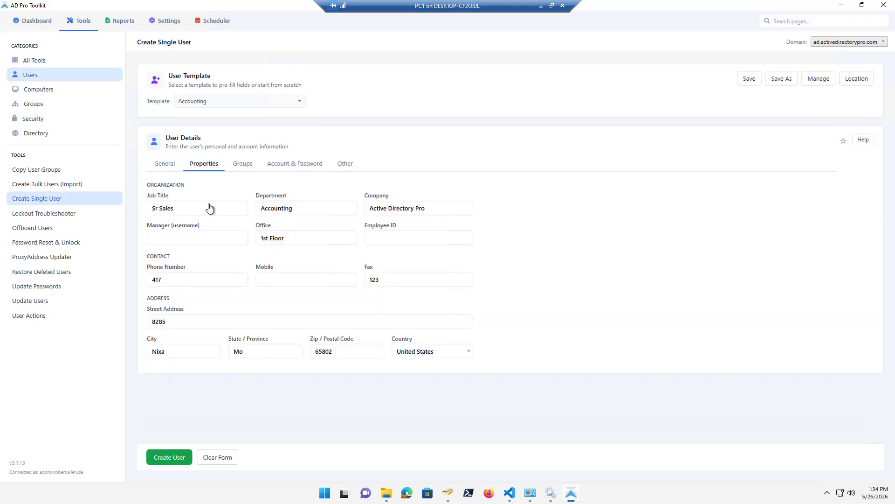
left_click(242, 167)
left_click(157, 304)
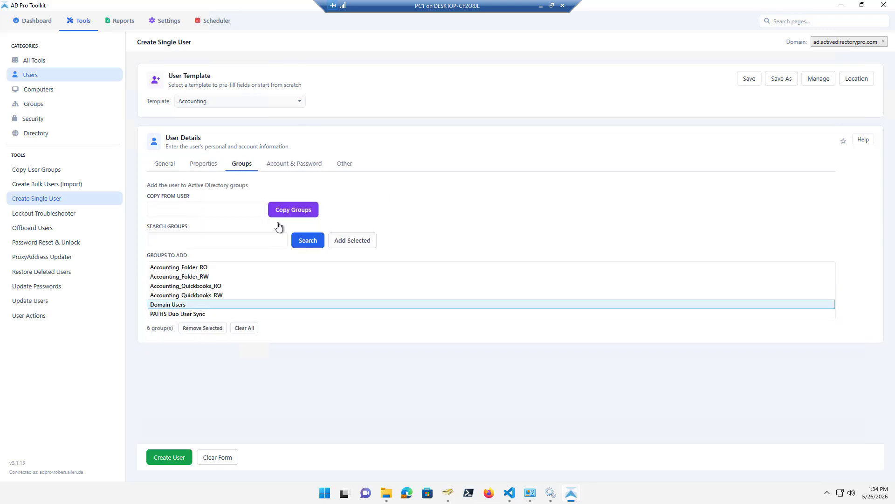
left_click(345, 164)
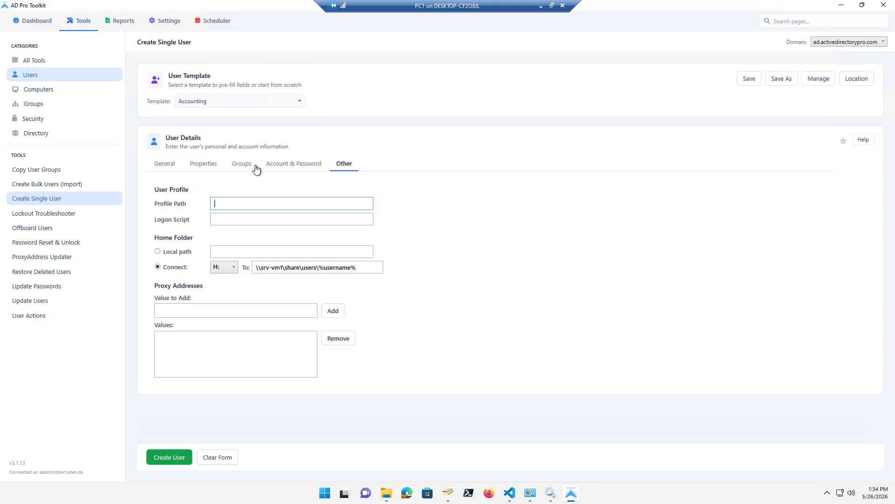
left_click(167, 165)
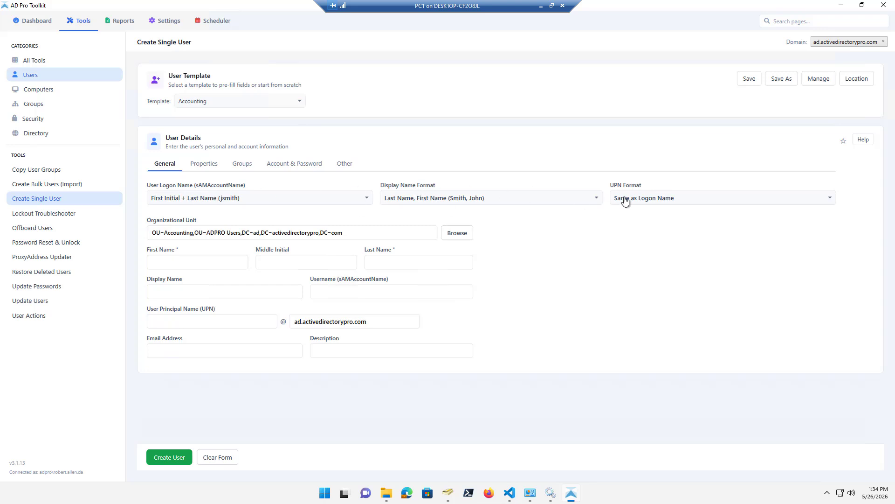
Keep the default User Logon Name format and enter the new user's first and last name.
left_click(339, 201)
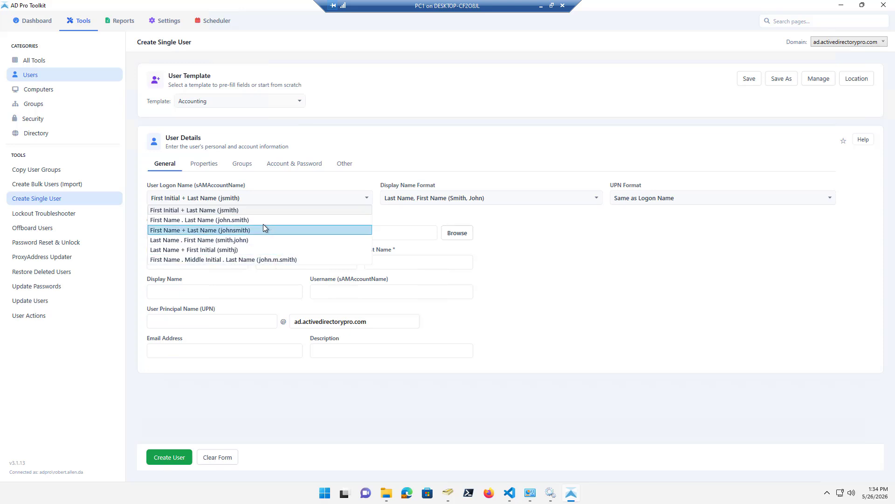
left_click(289, 182)
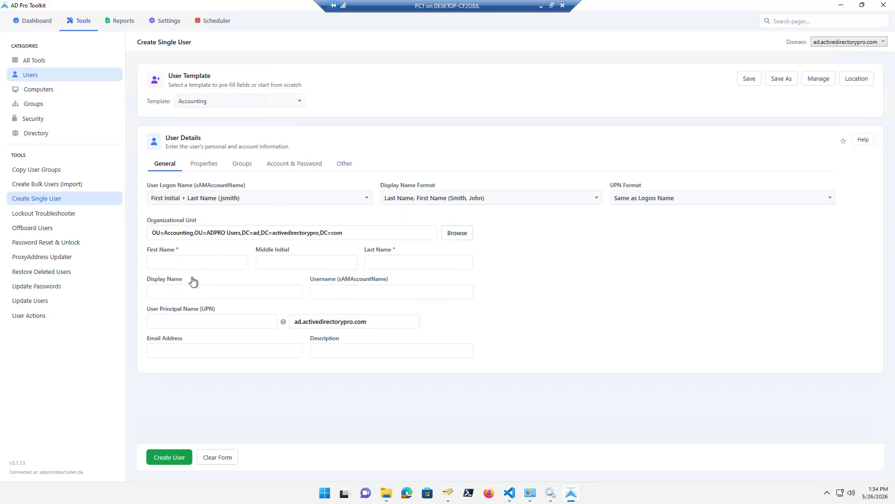
left_click(161, 261)
type("Test1")
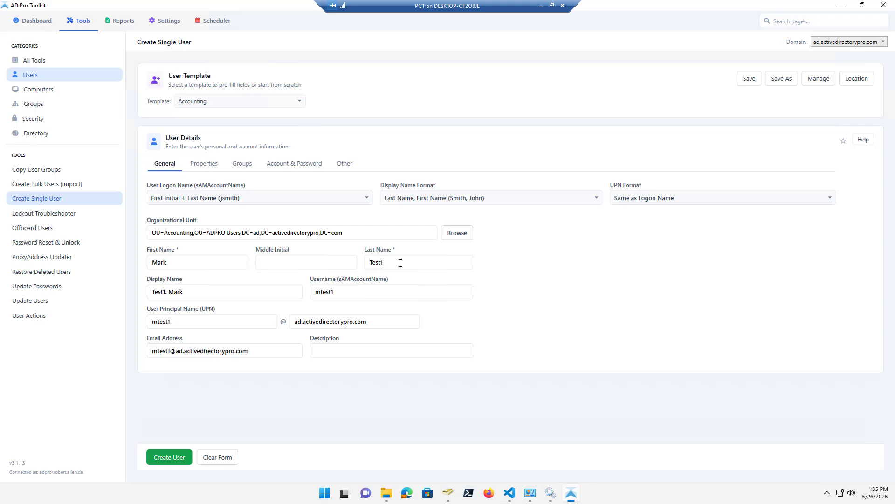
type("234")
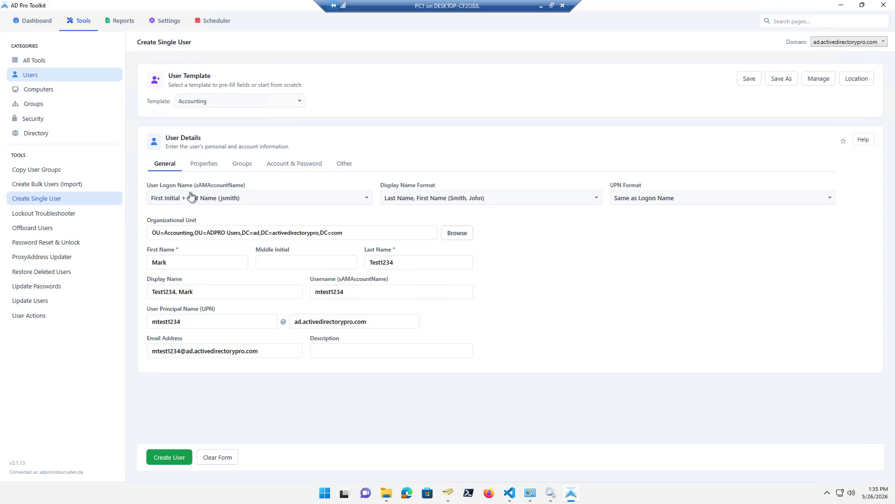
Review the Account & Password options, then create the Accounting user with Create User.
left_click(281, 164)
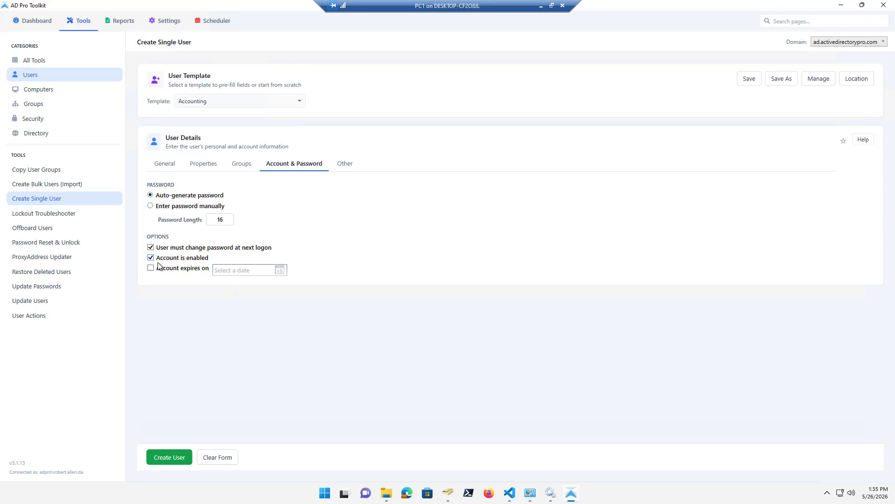
left_click(167, 166)
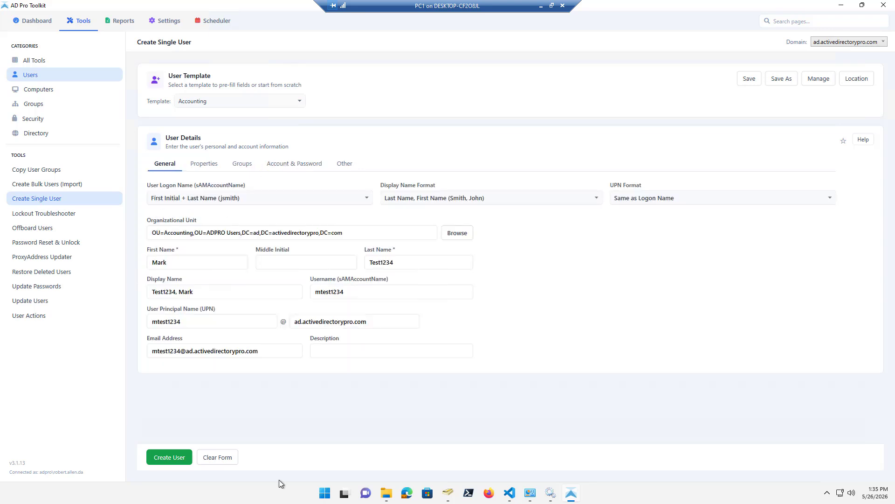
left_click(168, 458)
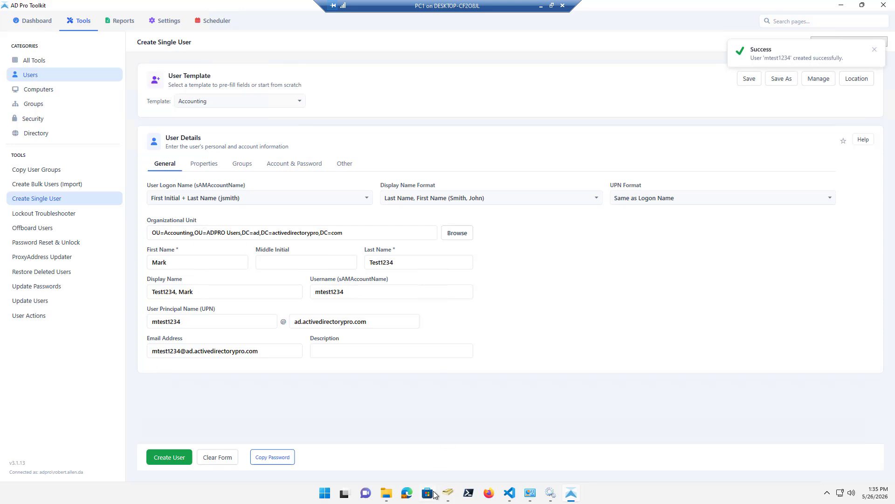
Inspect the new user's Address, Member Of and Organization tabs, then cancel and minimize ADUC.
left_click(205, 164)
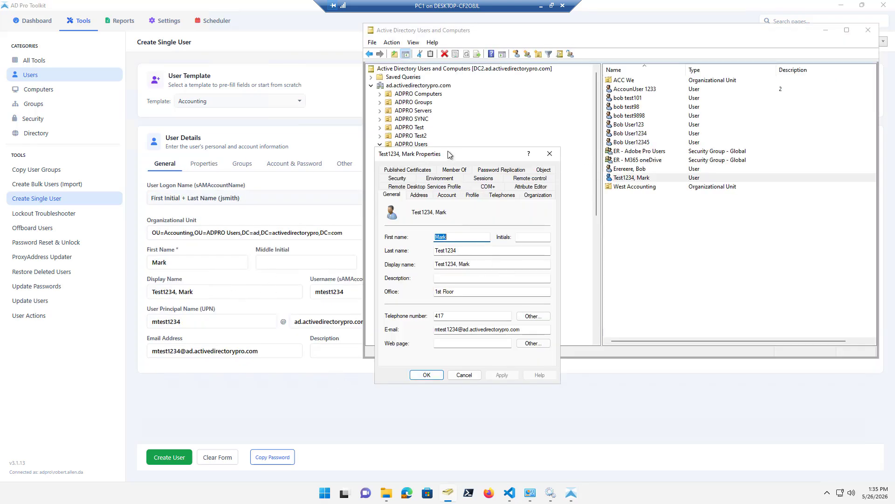
left_click_drag(471, 152, 326, 124)
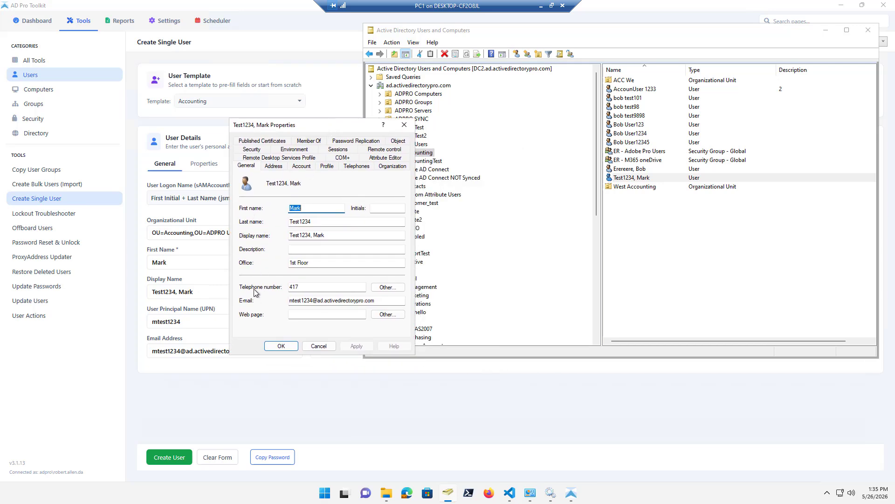
left_click(278, 167)
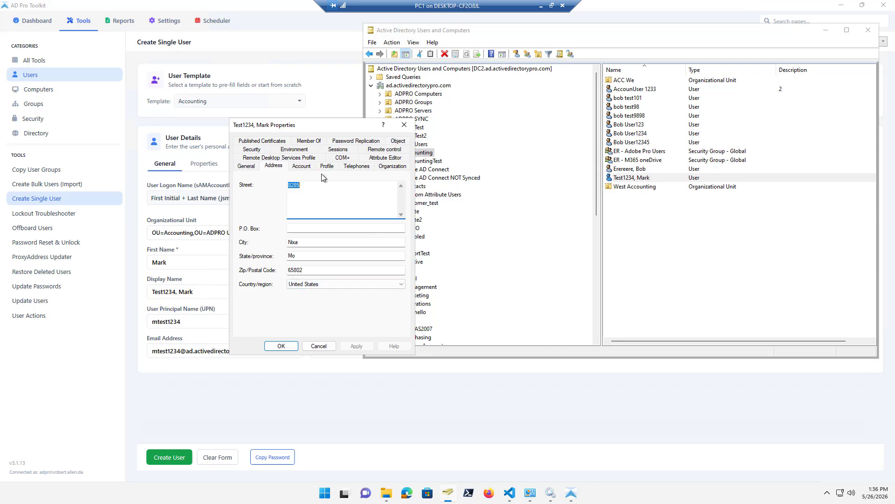
left_click(312, 141)
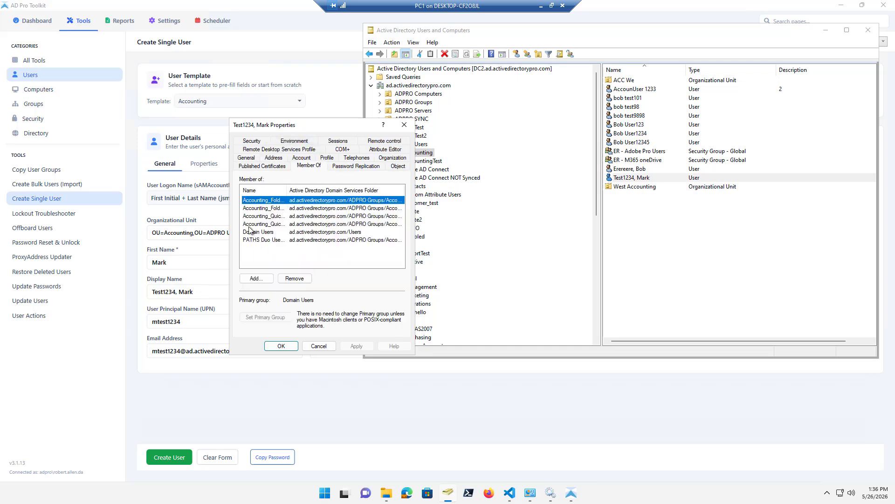
left_click(390, 160)
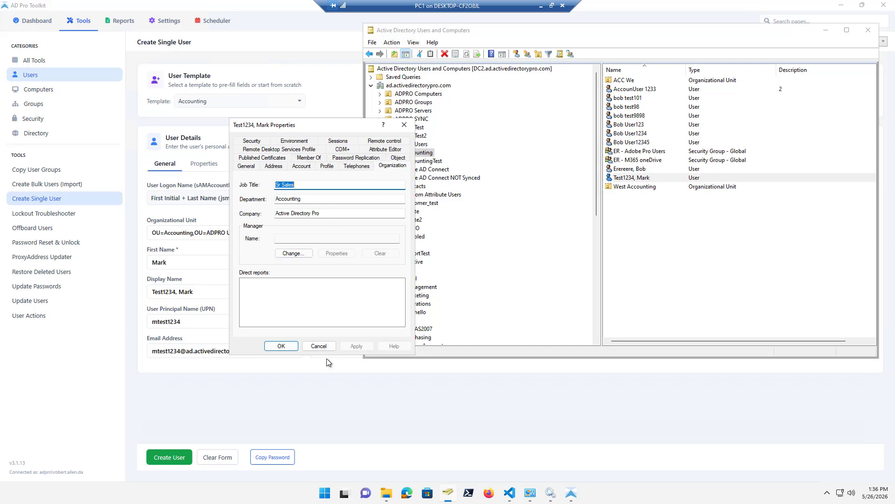
left_click(322, 347)
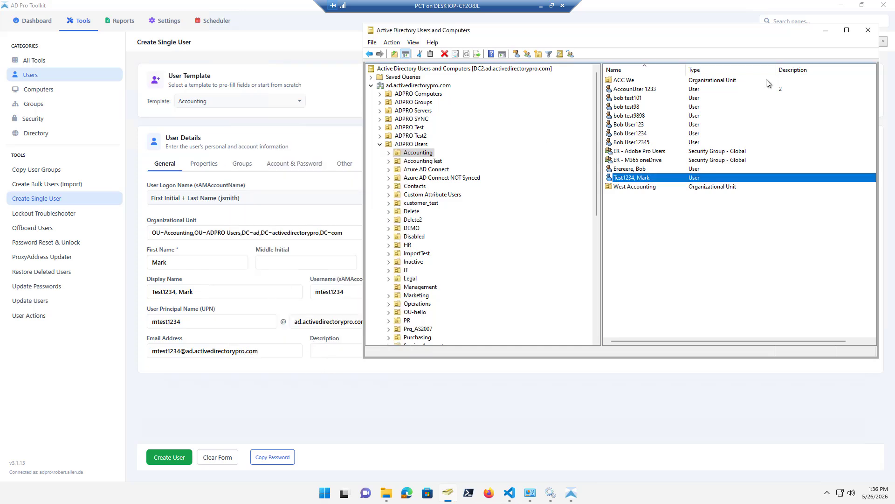
left_click(825, 30)
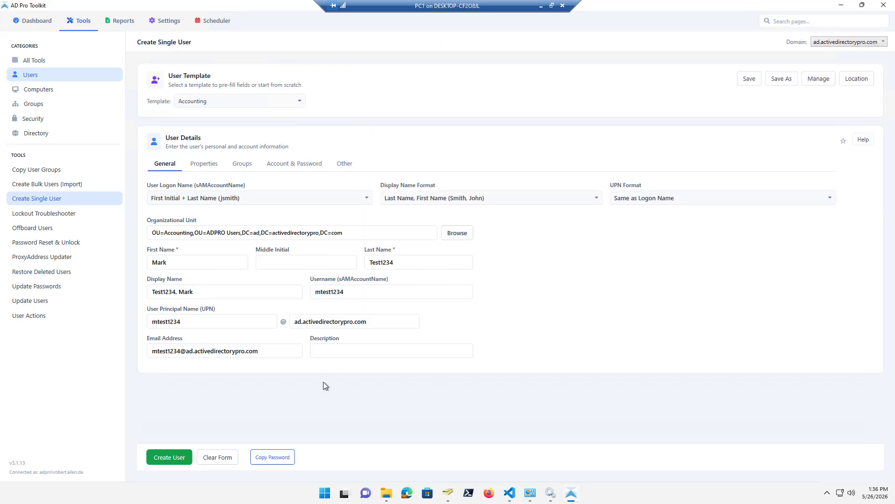
Clear the Accounting template so the form starts from no template.
left_click(298, 100)
left_click(205, 112)
left_click(205, 166)
left_click(166, 172)
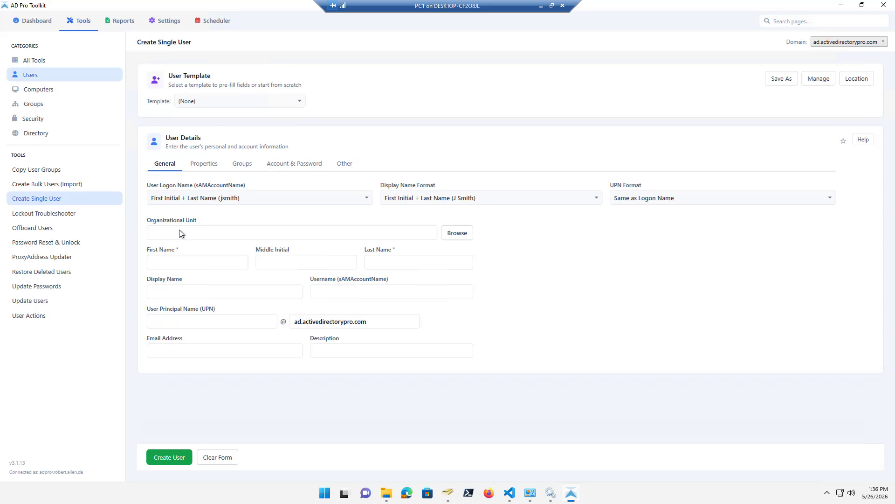
Set the organizational unit to Accounting under ADPRO Users.
left_click(457, 233)
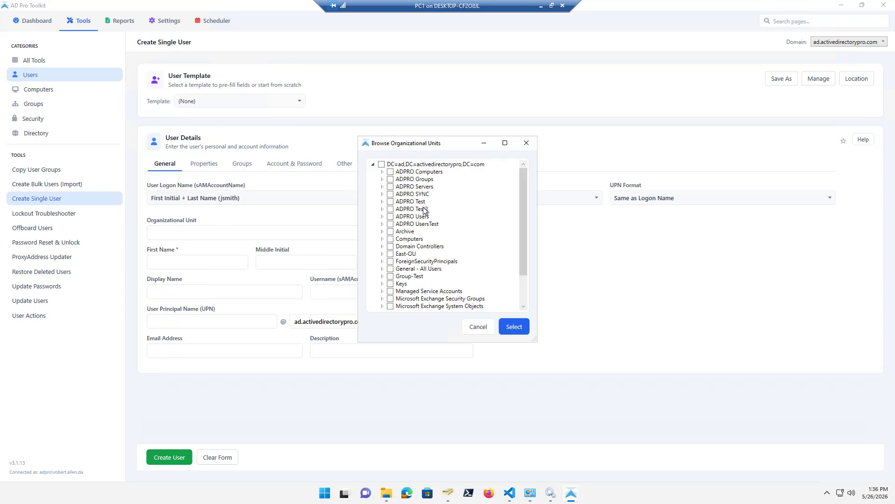
left_click(382, 216)
left_click(399, 224)
left_click(514, 327)
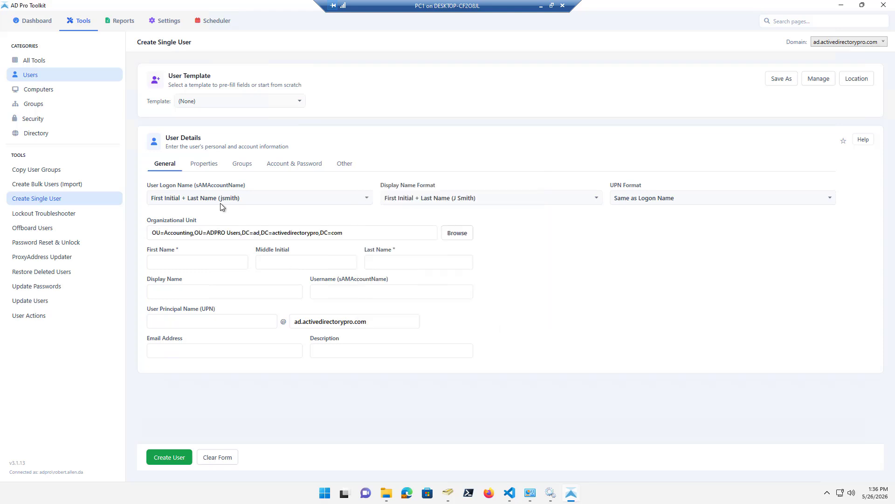
left_click(204, 164)
Fill in job title Sales and department Accounting on the Properties tab.
left_click(175, 207)
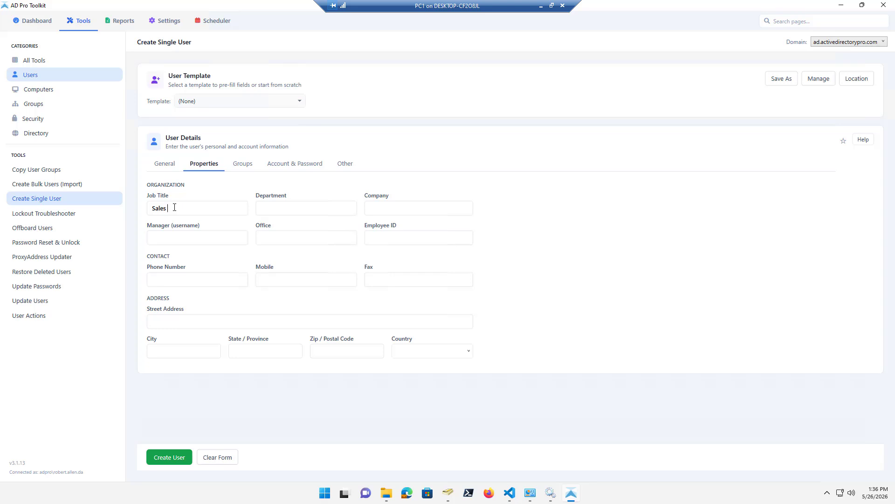
left_click(287, 211)
type("Accounting")
Search groups for 'account' and add Account Operators, Accounting_Printers and finance_accounts_payable.
left_click(246, 164)
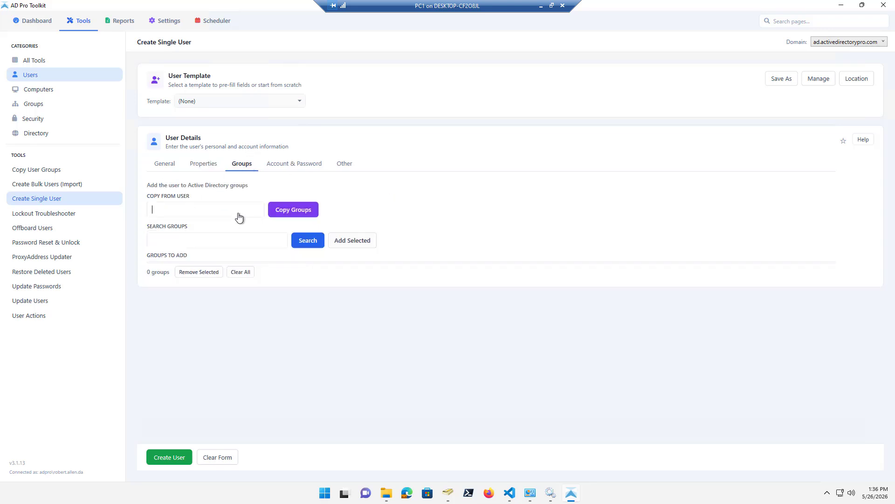
left_click(181, 240)
type("account")
left_click(302, 241)
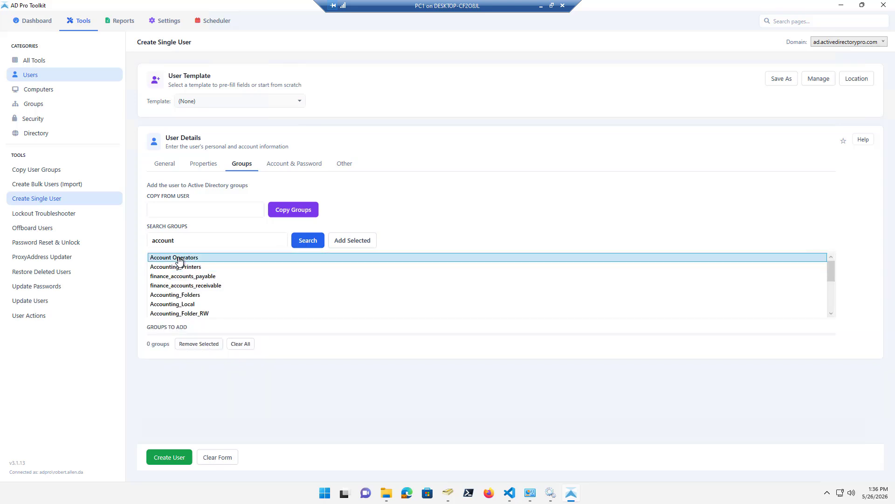
left_click(352, 240)
left_click(226, 266)
left_click(358, 243)
left_click(234, 276)
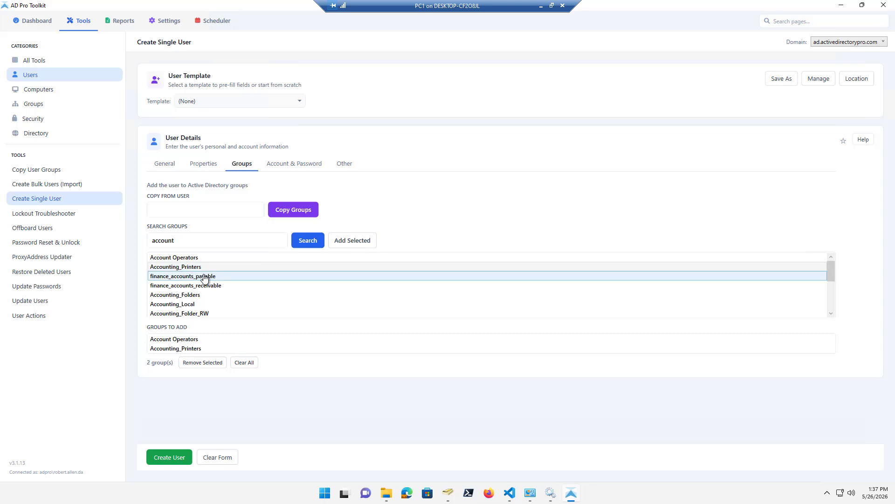
left_click(349, 242)
left_click(350, 166)
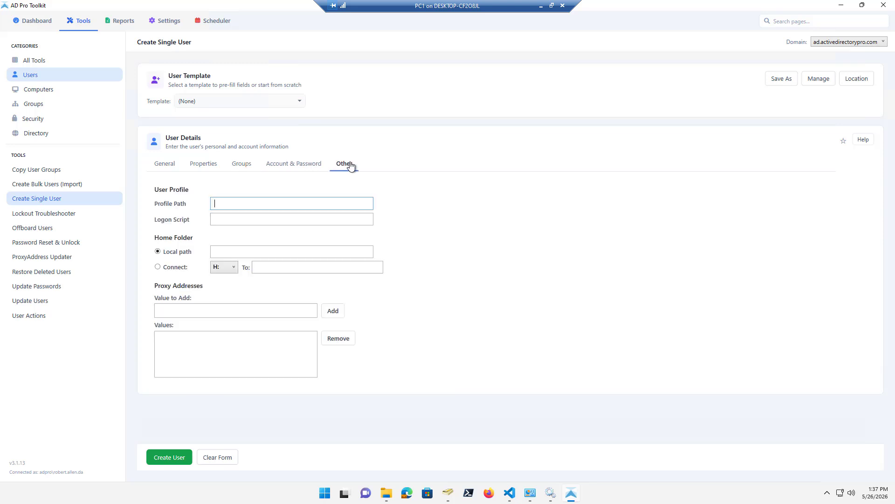
Save the form as a template named Accounting_1 and acknowledge the confirmation.
left_click(779, 82)
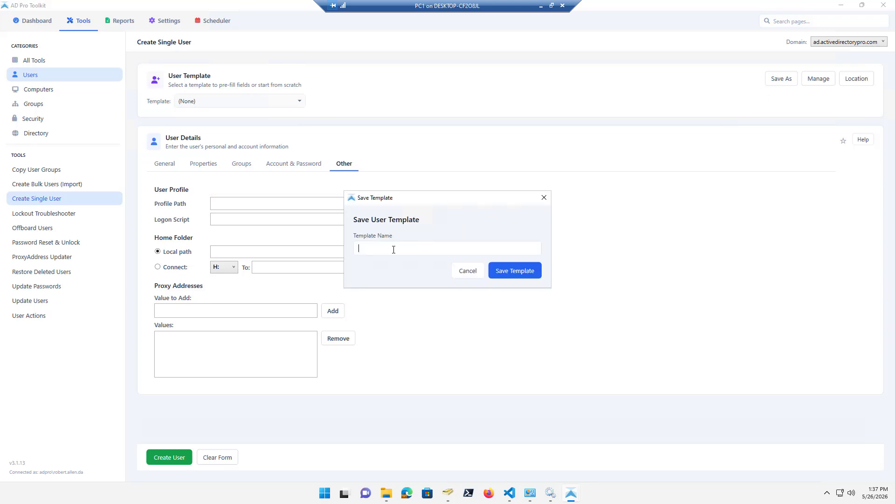
type("Accounting_1")
left_click(513, 271)
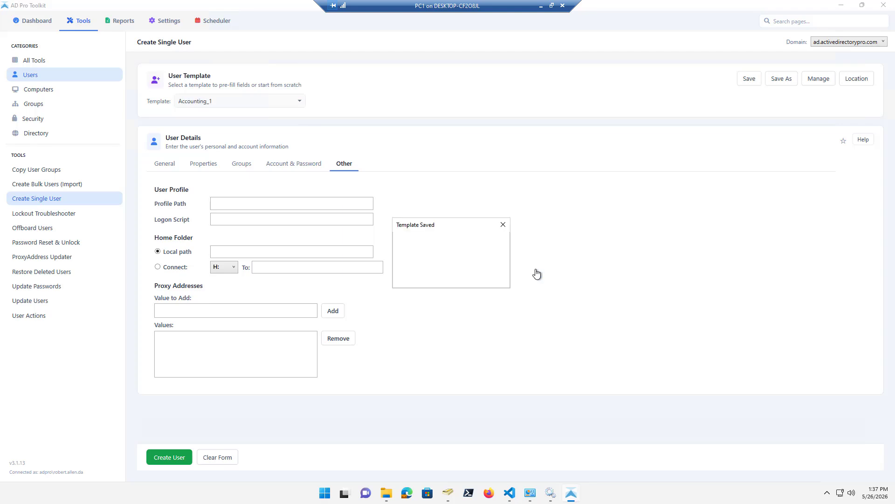
left_click(485, 279)
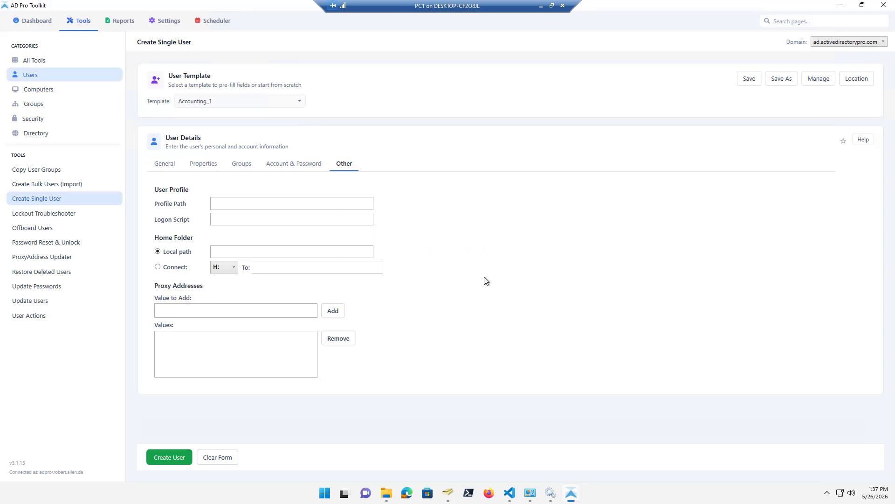
left_click(169, 165)
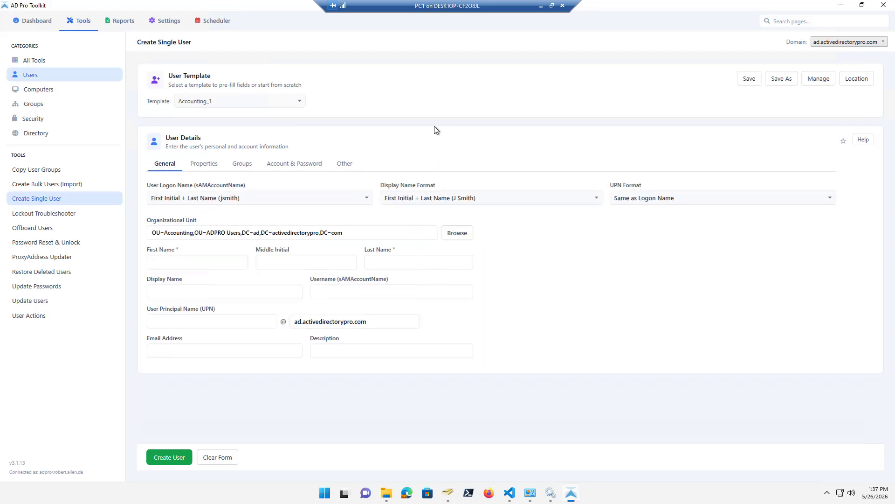
Return to Create Single User and apply the Accounting_1 template.
left_click(53, 184)
left_click(83, 198)
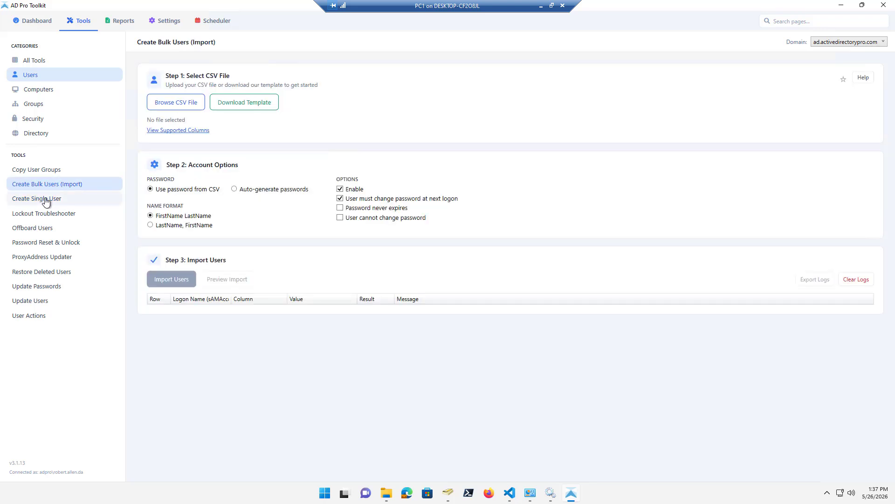
left_click(286, 101)
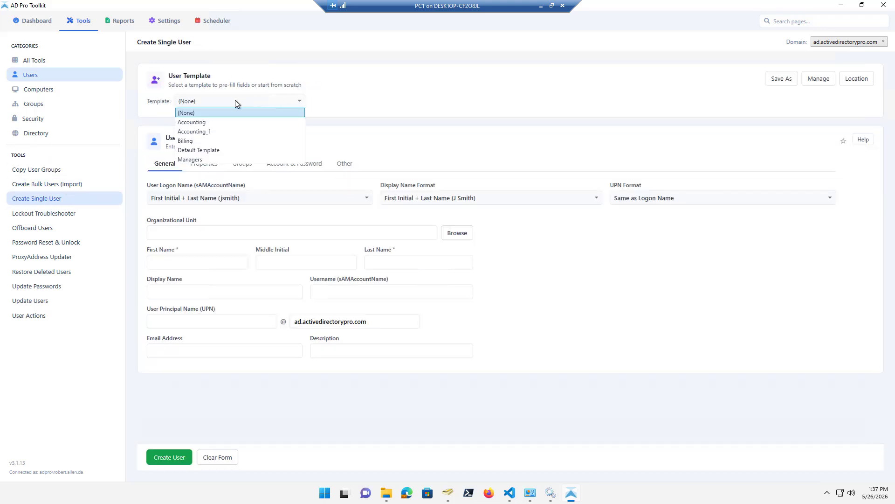
left_click(200, 130)
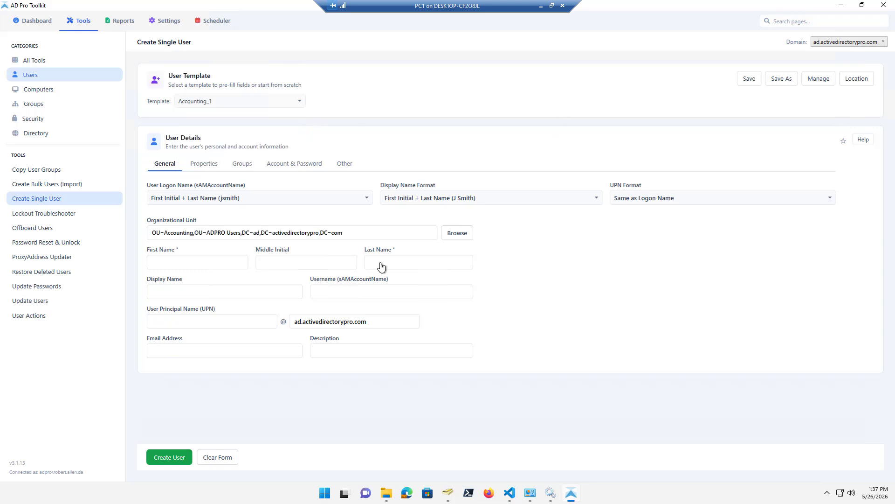
Enter the new user's first and last name, then review the template's properties and groups.
left_click(206, 260)
type("bob")
left_click(442, 269)
type("mark")
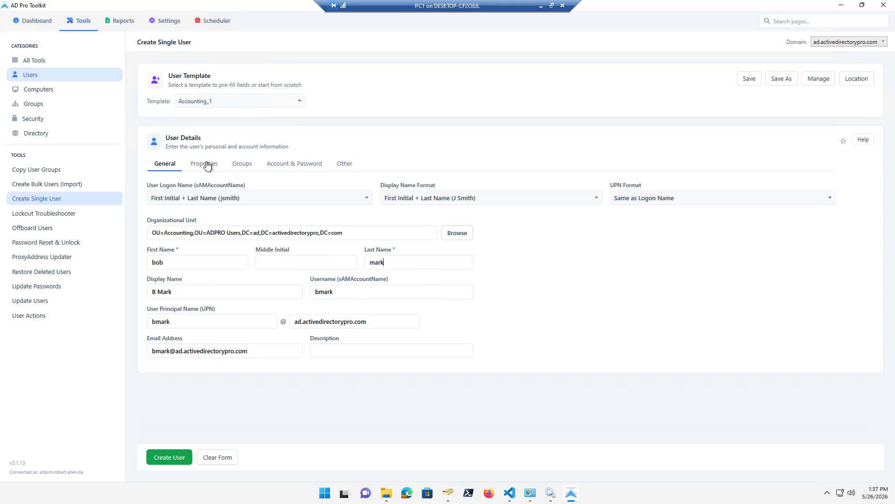
left_click(207, 165)
left_click(246, 167)
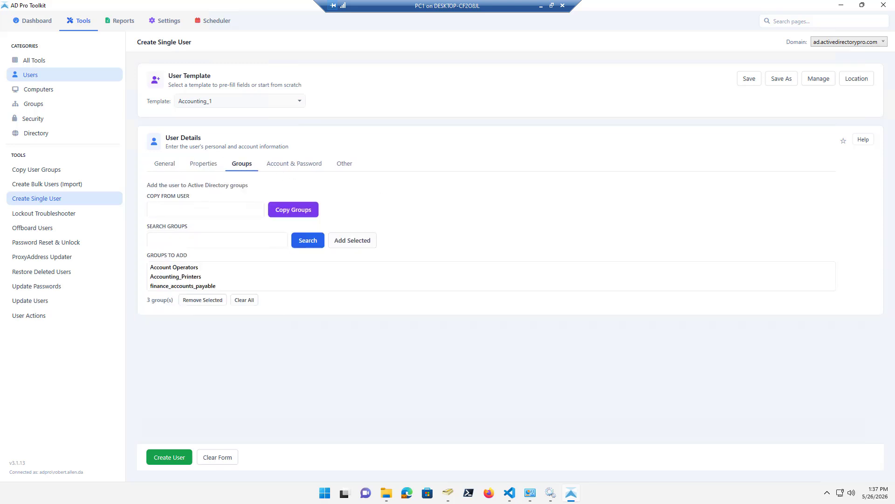
left_click(163, 166)
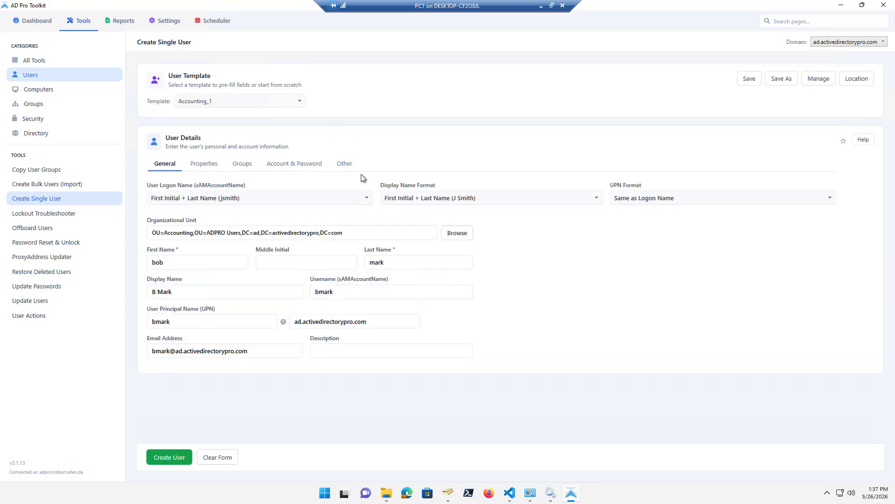
Review the Accounting, Accounting_1 and Default templates, then open the Template Location dialog.
left_click(820, 80)
left_click(353, 205)
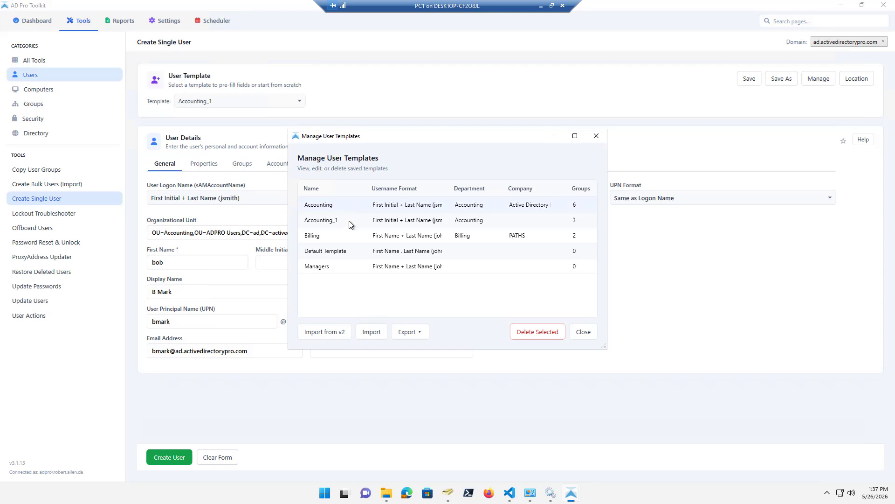
left_click(347, 220)
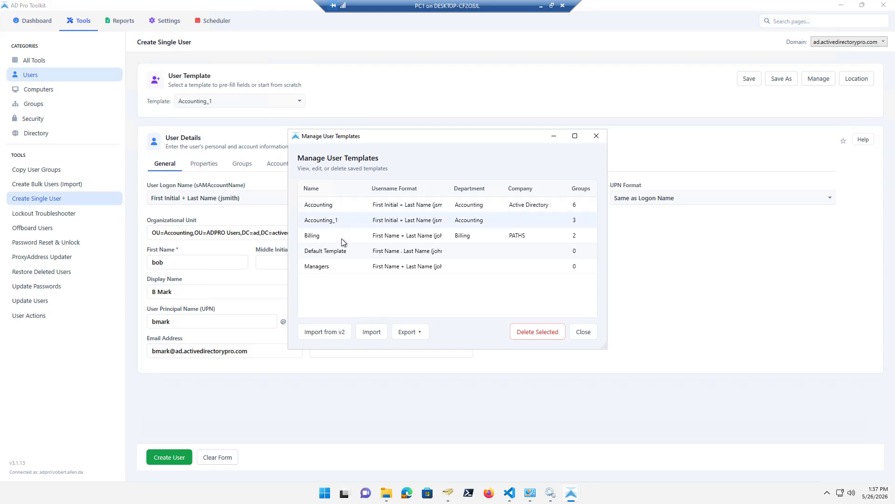
left_click(340, 251)
left_click(583, 333)
left_click(858, 80)
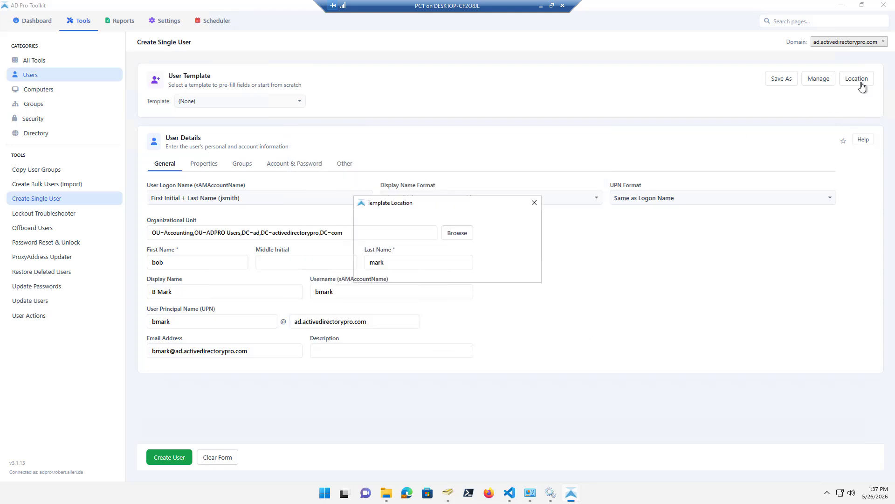
left_click_drag(371, 198, 362, 195)
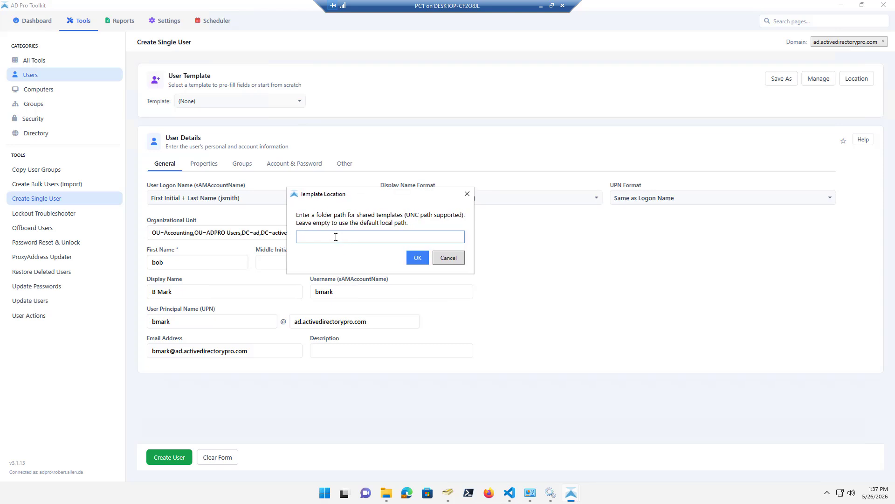